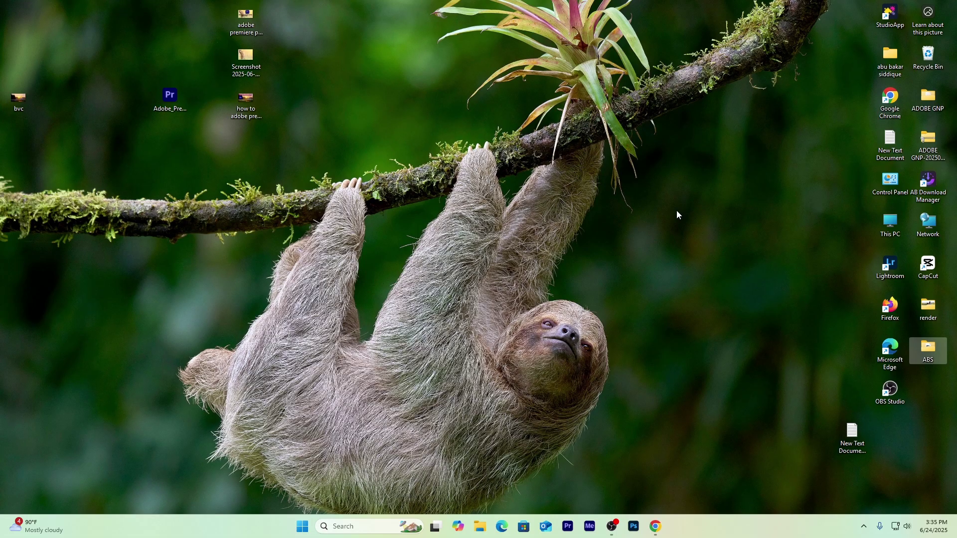
Launch Adobe Premiere Pro and open the recent project abs
{"action": "left_click", "coordinate": [567, 527]}
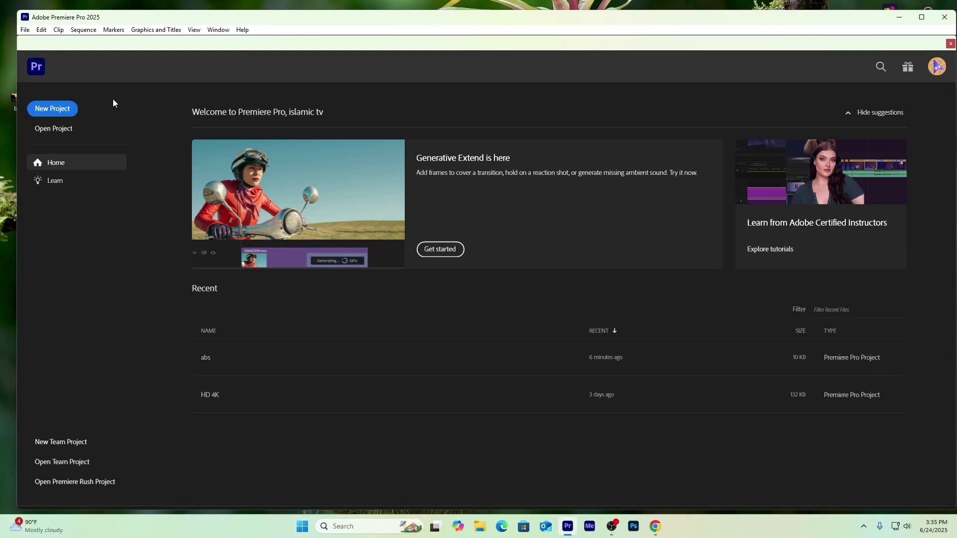
{"action": "left_click", "coordinate": [485, 362]}
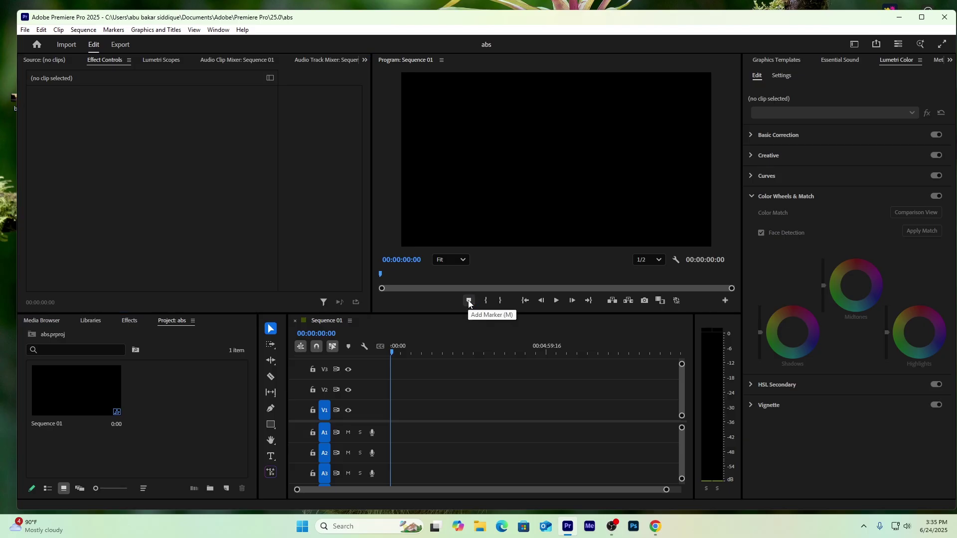
Import the four mixkit videos of the smoke-bomb friends, night club, dancing girl and beach walk from Downloads > ABDM > Videos
{"action": "right_click", "coordinate": [214, 414]}
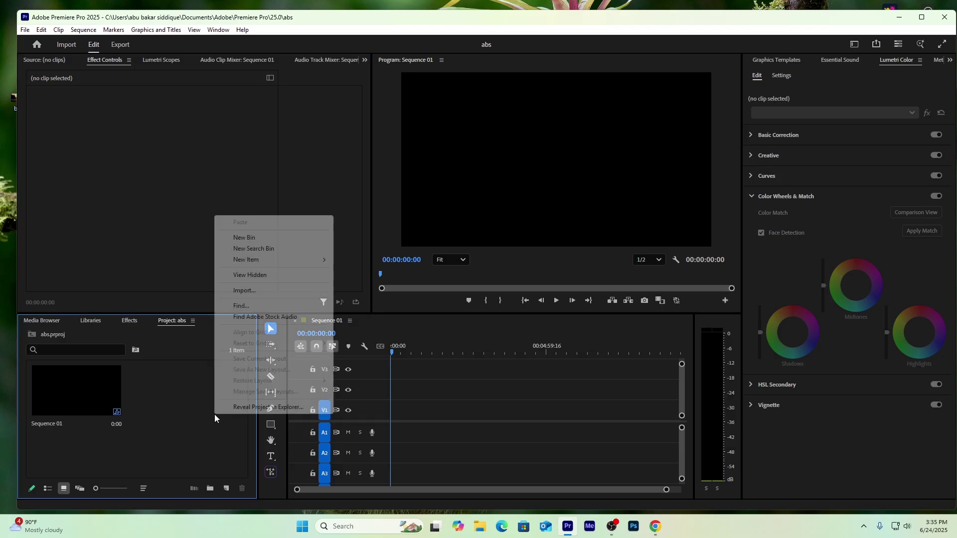
{"action": "left_click", "coordinate": [245, 291]}
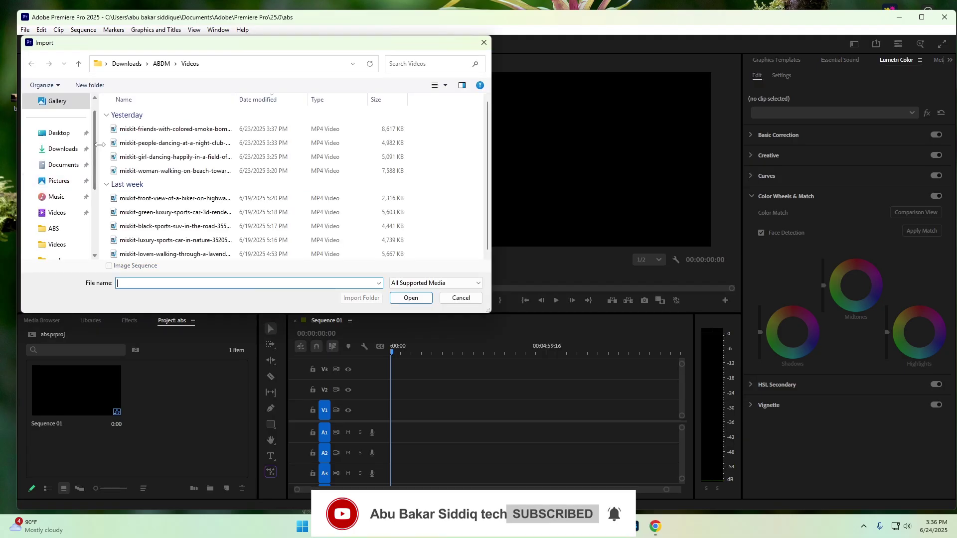
{"action": "left_click_drag", "start_coordinate": [106, 144], "coordinate": [109, 176]}
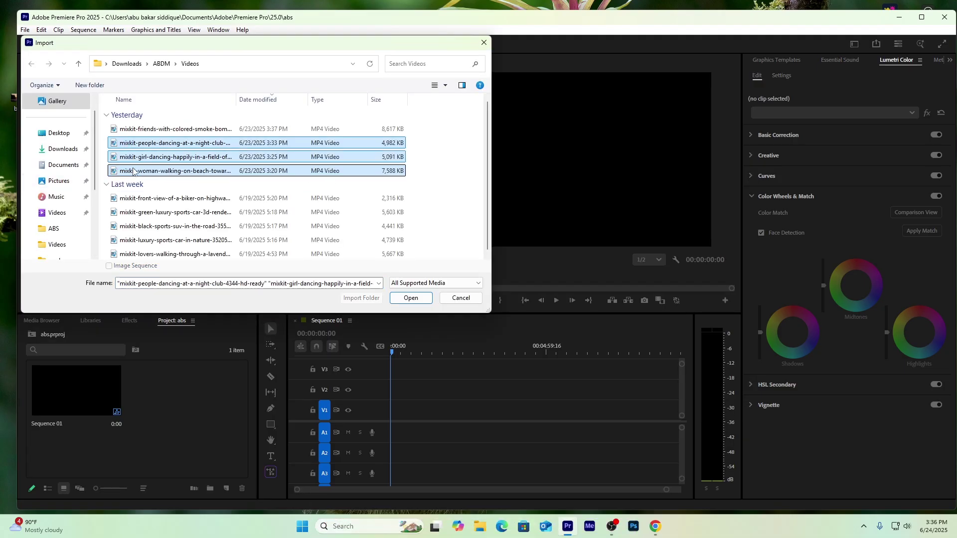
{"action": "left_click", "coordinate": [108, 130], "text": "ctrl"}
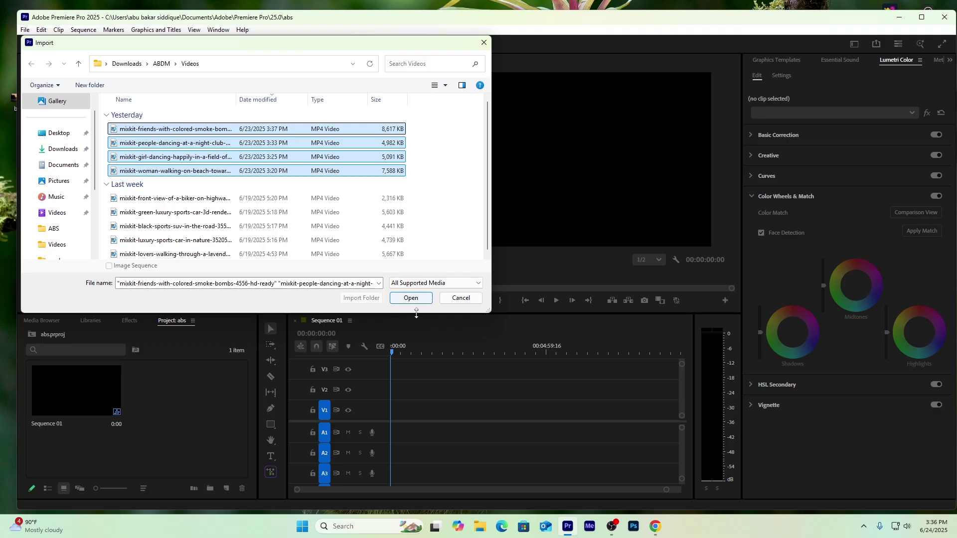
{"action": "left_click", "coordinate": [411, 299]}
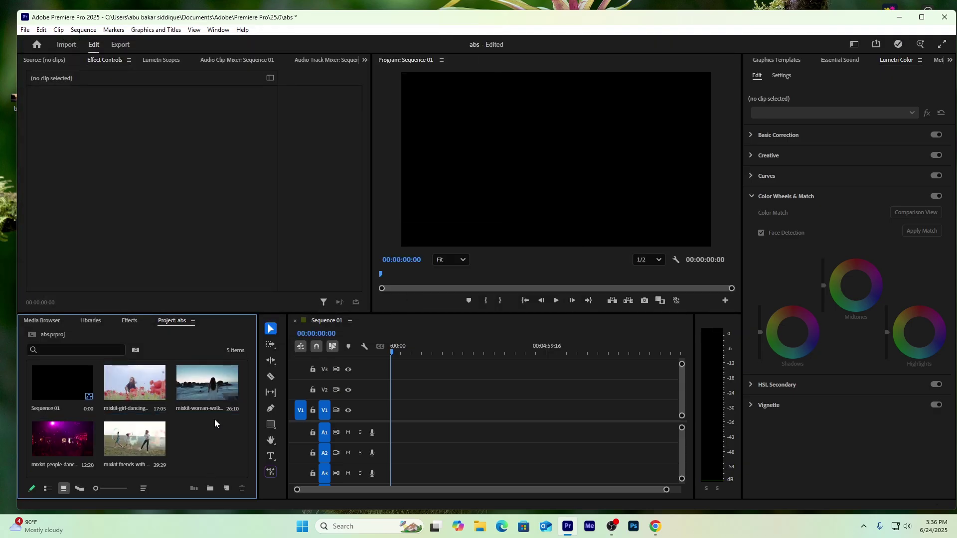
Place the night-club clip and the beach clip end to end on V1, changing the sequence settings to match the first clip
{"action": "left_click", "coordinate": [74, 435]}
{"action": "left_click_drag", "start_coordinate": [74, 435], "coordinate": [393, 410]}
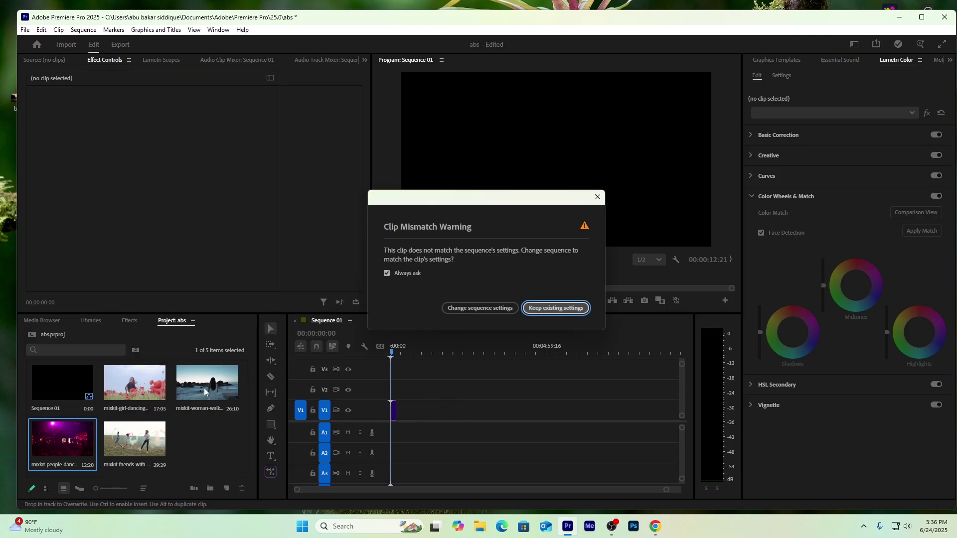
{"action": "left_click", "coordinate": [480, 308]}
{"action": "left_click_drag", "start_coordinate": [207, 384], "coordinate": [393, 411]}
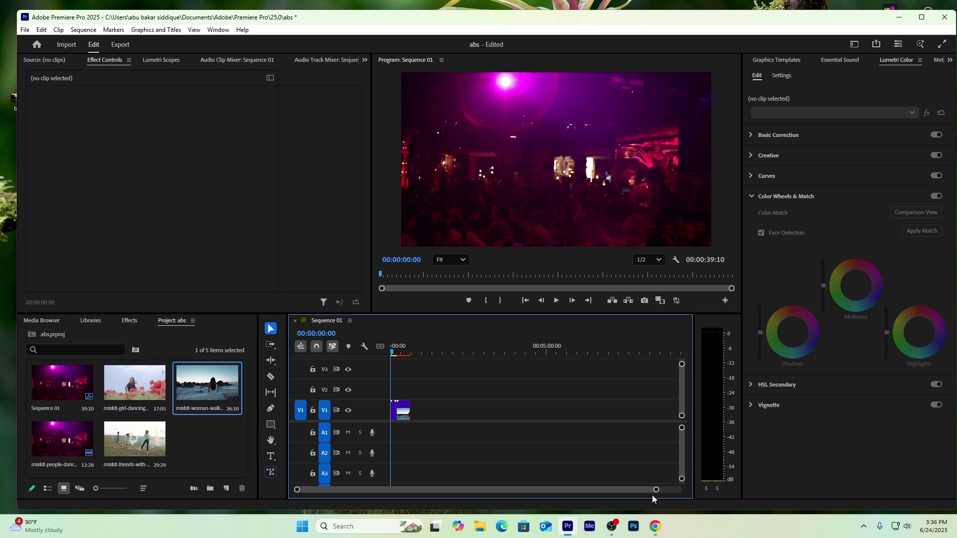
{"action": "left_click_drag", "start_coordinate": [655, 491], "coordinate": [536, 507]}
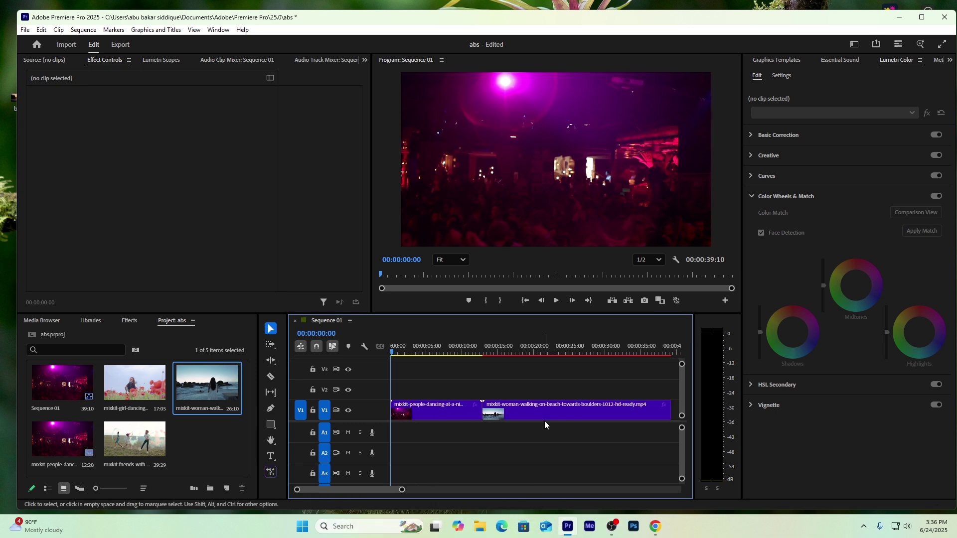
{"action": "left_click_drag", "start_coordinate": [402, 494], "coordinate": [418, 493]}
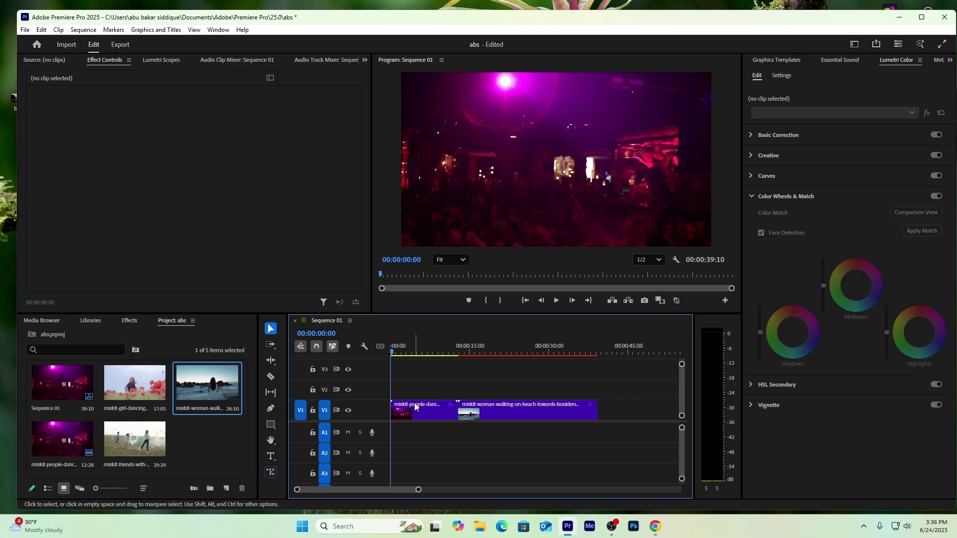
Scrub through the night-club and beach clips in the sequence to compare their colours
{"action": "left_click", "coordinate": [416, 405]}
{"action": "left_click_drag", "start_coordinate": [393, 355], "coordinate": [407, 355]}
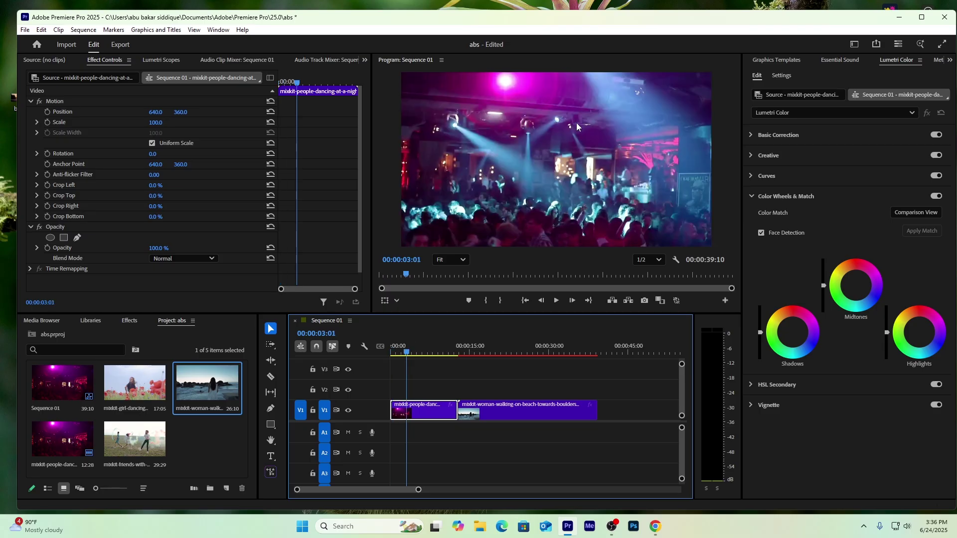
{"action": "left_click_drag", "start_coordinate": [461, 355], "coordinate": [491, 354]}
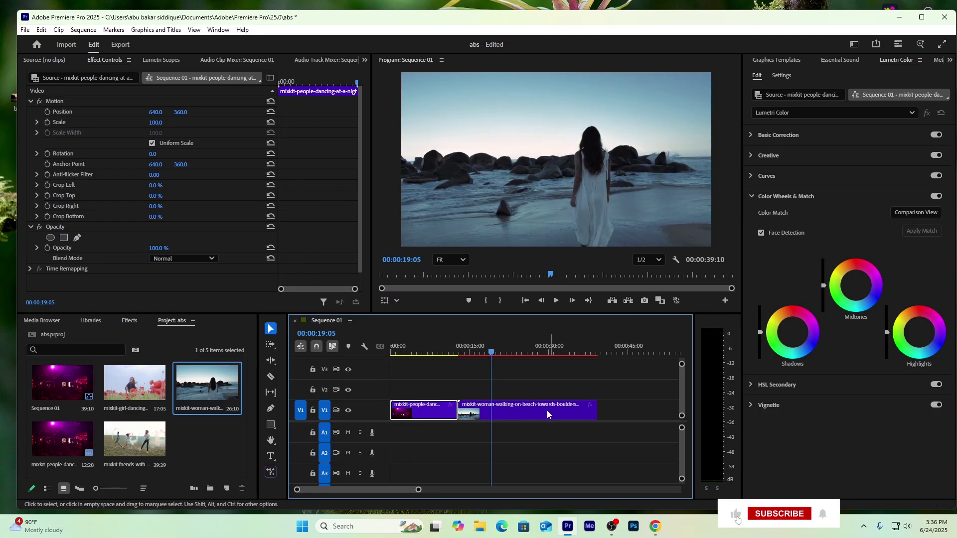
{"action": "left_click", "coordinate": [532, 412]}
{"action": "left_click_drag", "start_coordinate": [491, 354], "coordinate": [426, 354]}
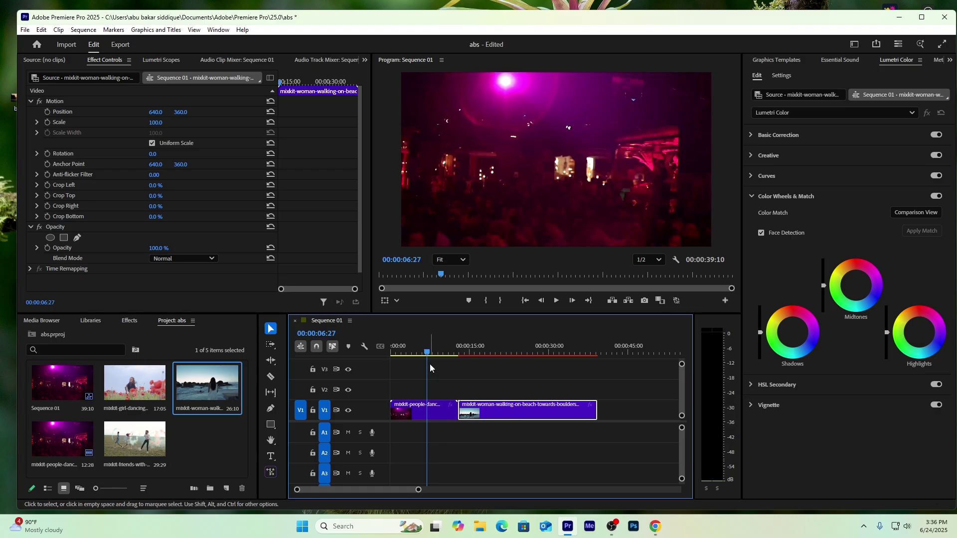
{"action": "left_click_drag", "start_coordinate": [432, 354], "coordinate": [509, 354]}
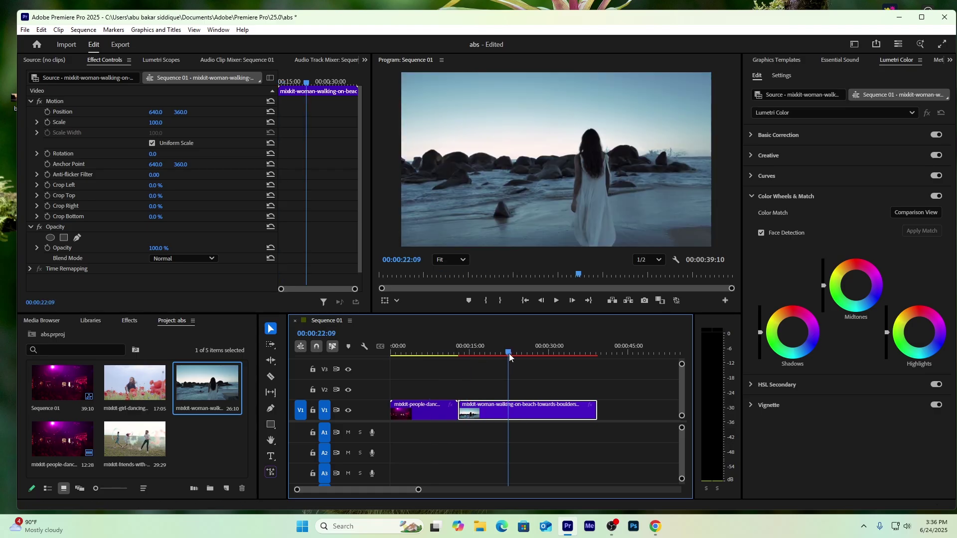
{"action": "left_click", "coordinate": [421, 414]}
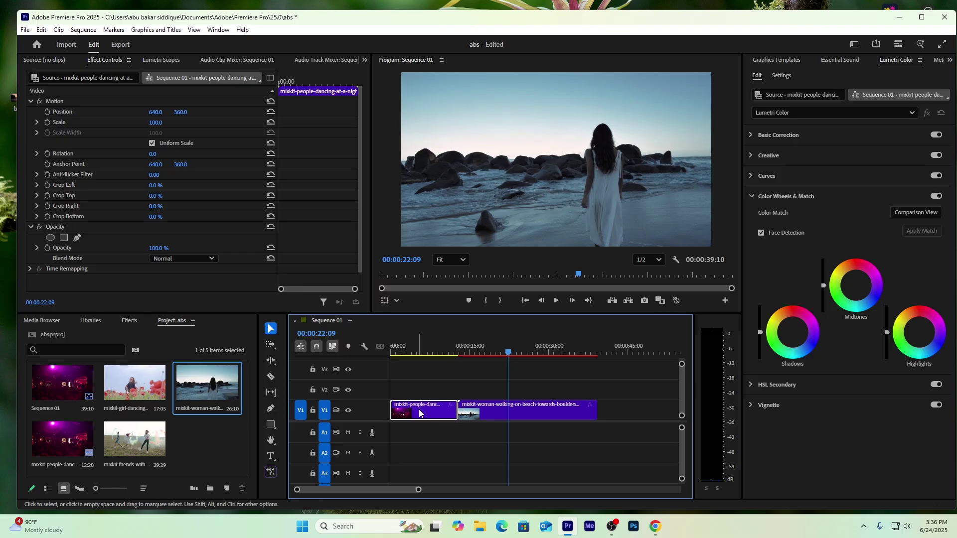
{"action": "left_click", "coordinate": [501, 409]}
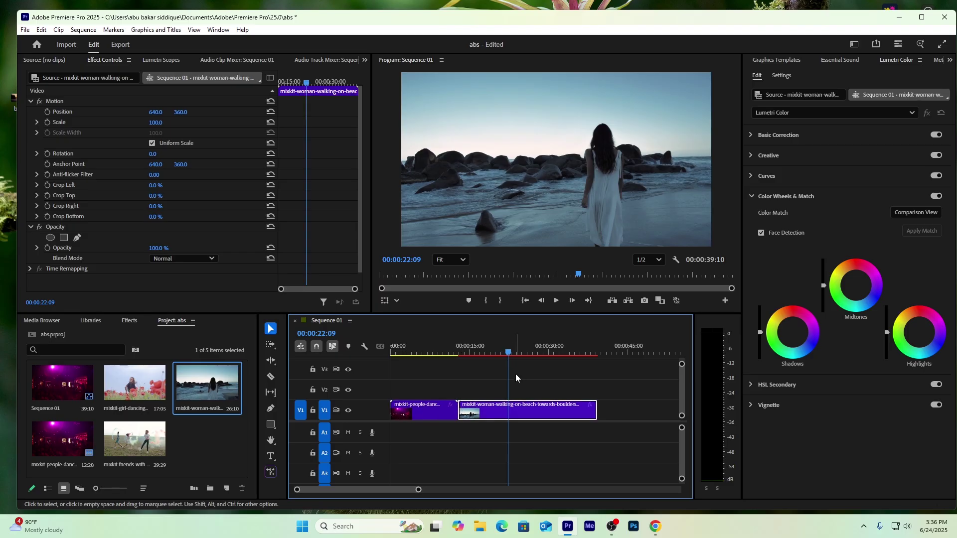
{"action": "left_click_drag", "start_coordinate": [509, 354], "coordinate": [409, 355]}
{"action": "left_click", "coordinate": [438, 411]}
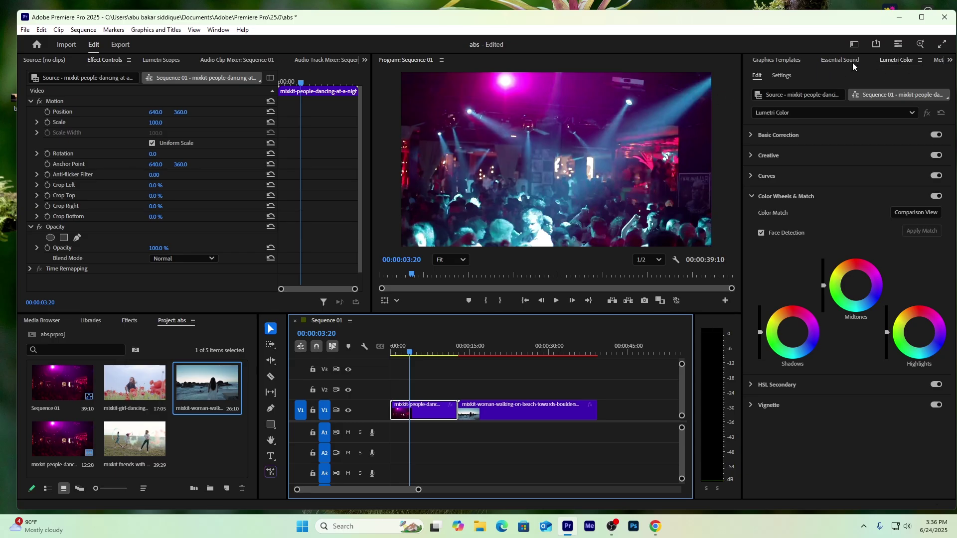
Check that Lumetri Color is enabled and examine its Color Wheels & Match section for the night-club clip
{"action": "left_click", "coordinate": [902, 62]}
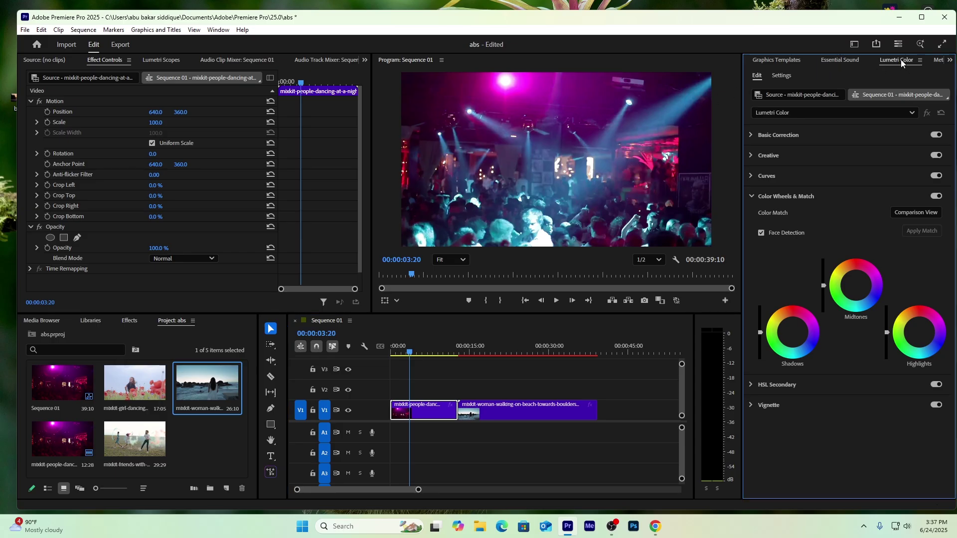
{"action": "left_click", "coordinate": [219, 30]}
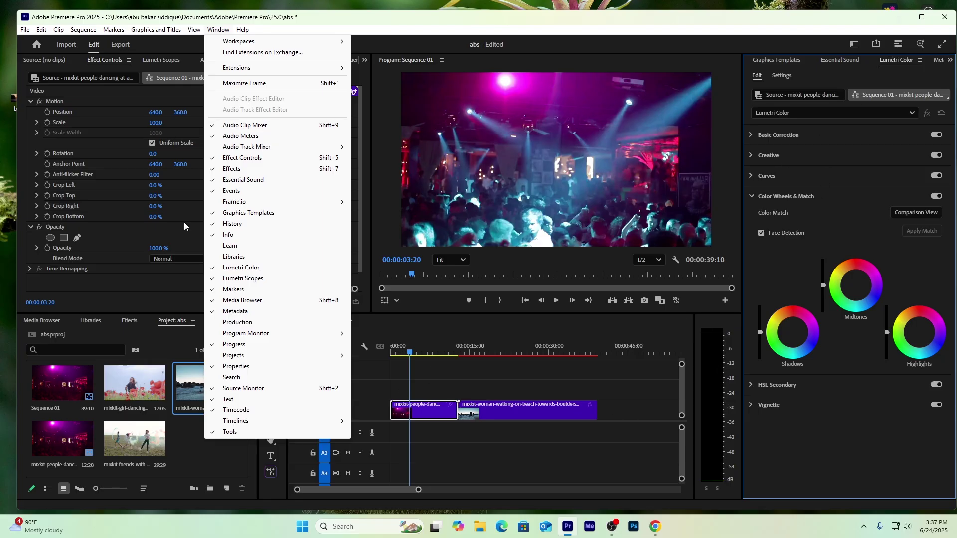
{"action": "left_click", "coordinate": [353, 23]}
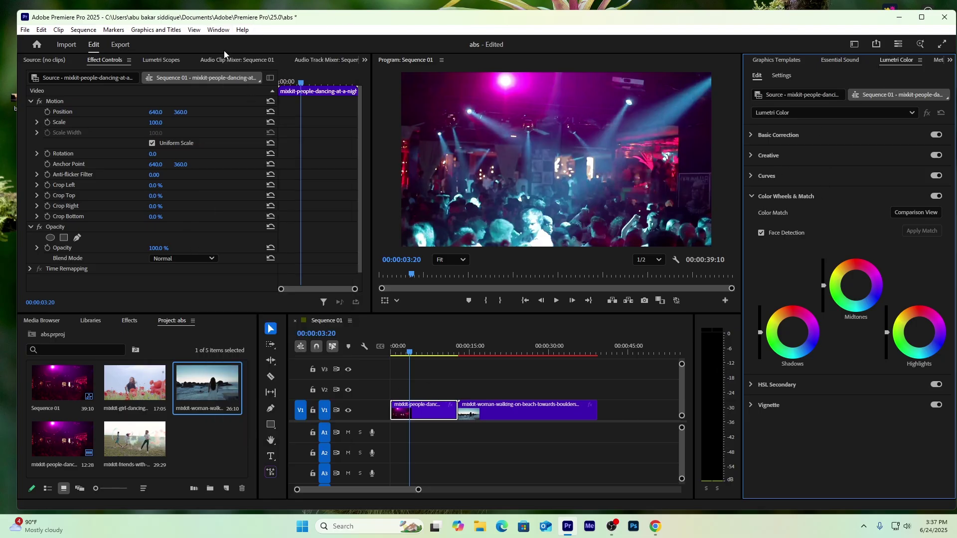
{"action": "left_click", "coordinate": [219, 29]}
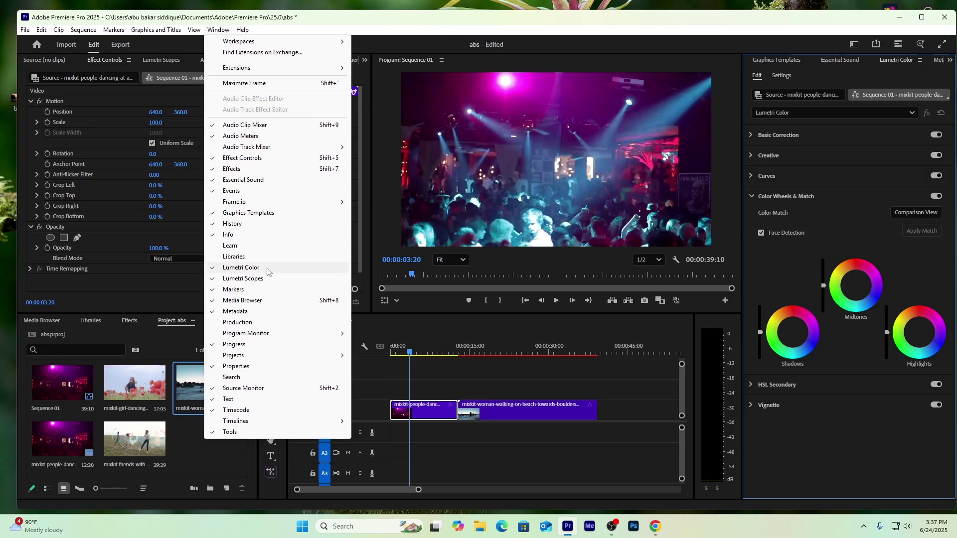
{"action": "left_click", "coordinate": [431, 410]}
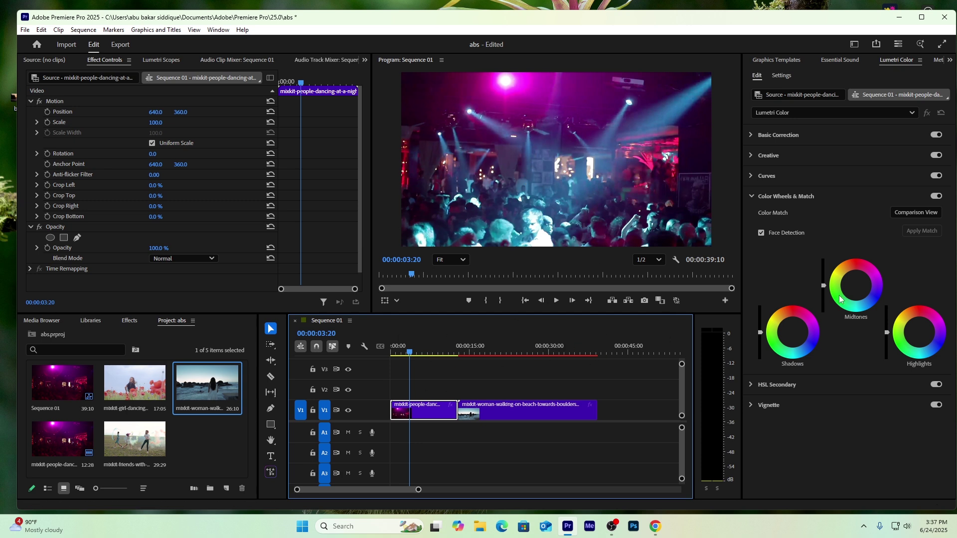
{"action": "left_click", "coordinate": [752, 196]}
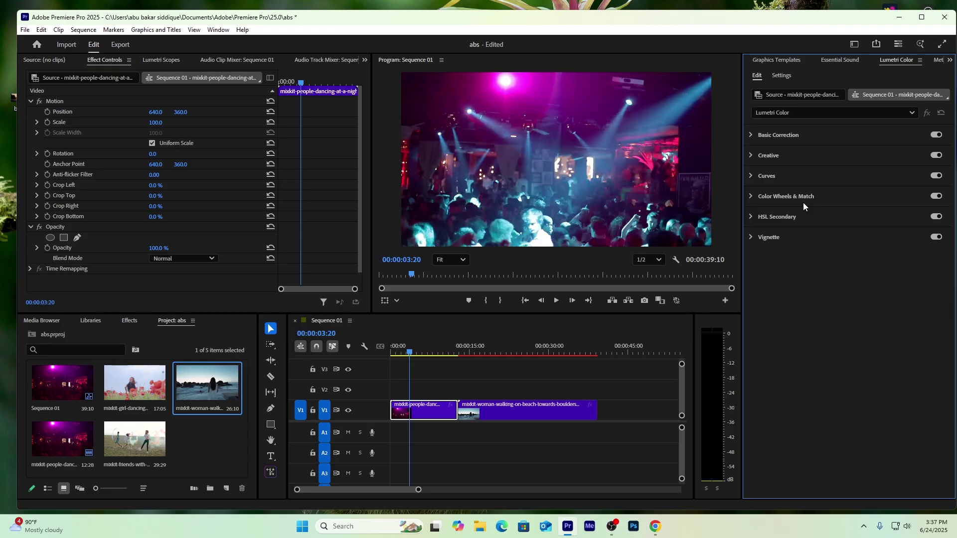
{"action": "left_click", "coordinate": [751, 196]}
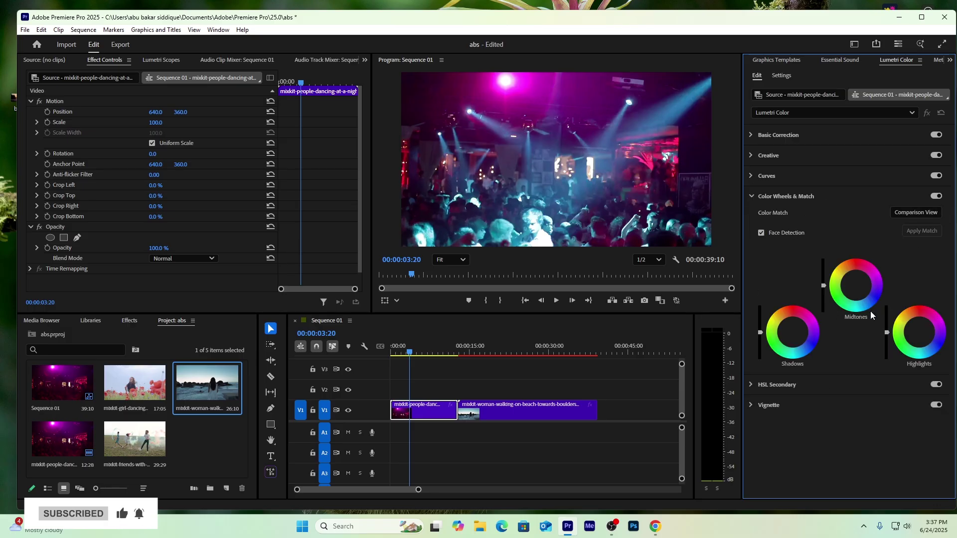
Turn on Comparison View for the night-club clip with the playhead at 00:00:08:04
{"action": "left_click", "coordinate": [411, 354]}
{"action": "left_click_drag", "start_coordinate": [412, 354], "coordinate": [432, 359]}
{"action": "left_click", "coordinate": [488, 408]}
{"action": "left_click", "coordinate": [442, 406]}
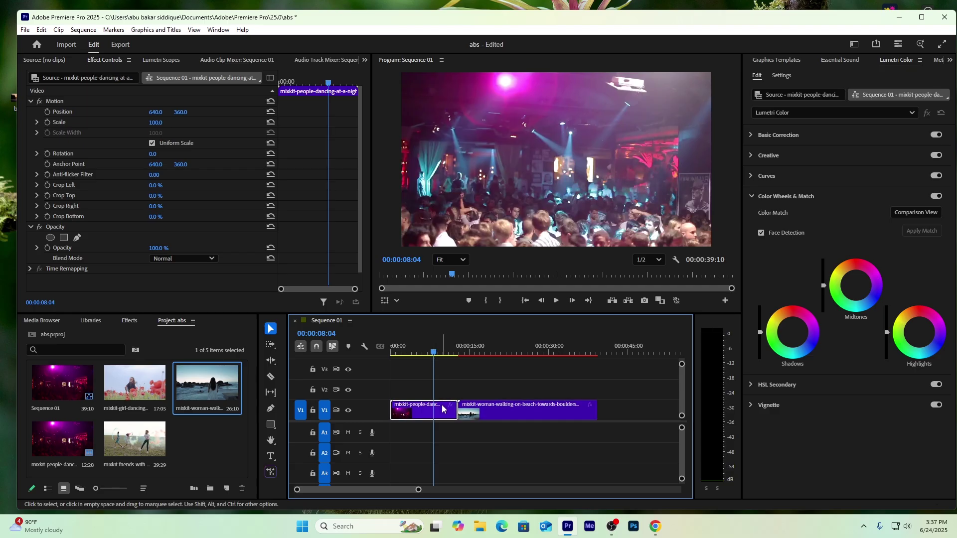
{"action": "left_click", "coordinate": [916, 213]}
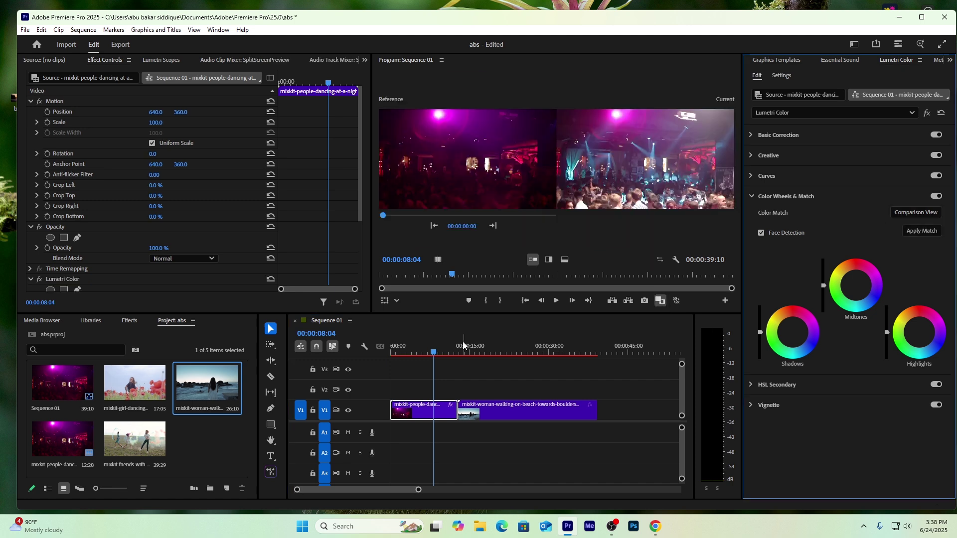
Compare the beach clip at 00:00:17:11 with a night-club reference frame at 00:00:08:15, keeping the beach clip selected
{"action": "left_click_drag", "start_coordinate": [434, 352], "coordinate": [481, 355]}
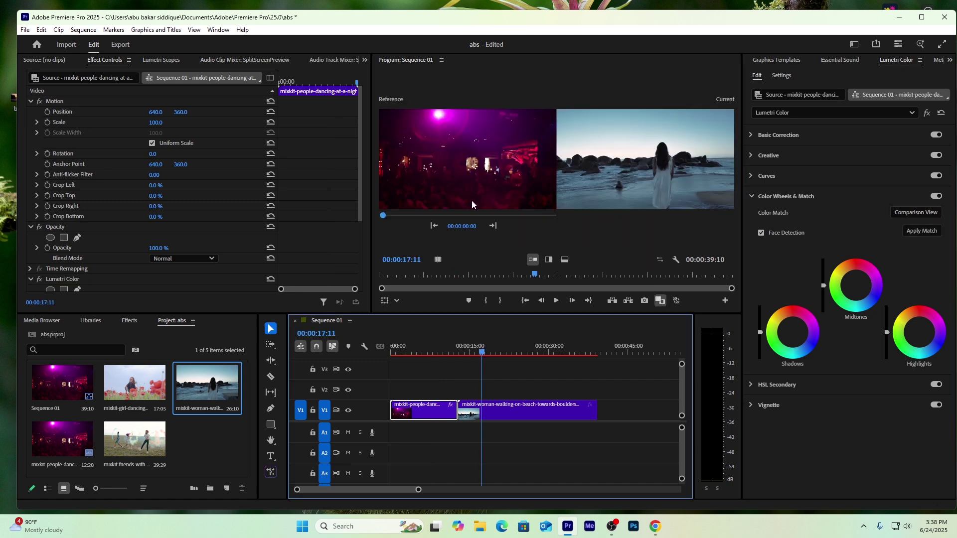
{"action": "left_click_drag", "start_coordinate": [385, 215], "coordinate": [406, 218]}
{"action": "left_click", "coordinate": [466, 411]}
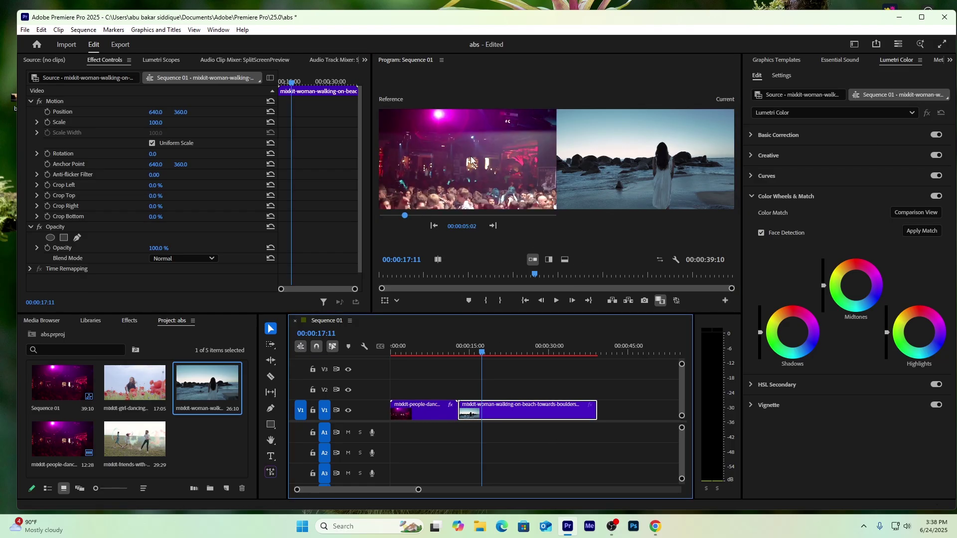
{"action": "left_click_drag", "start_coordinate": [408, 215], "coordinate": [421, 219]}
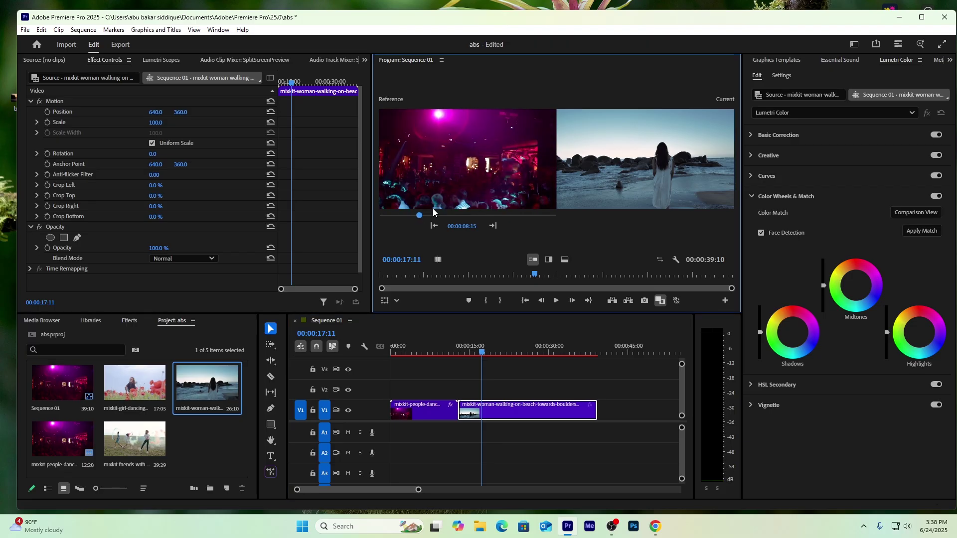
Try the automatic colour match on the beach clip, undo it, and apply the match again
{"action": "left_click", "coordinate": [925, 230]}
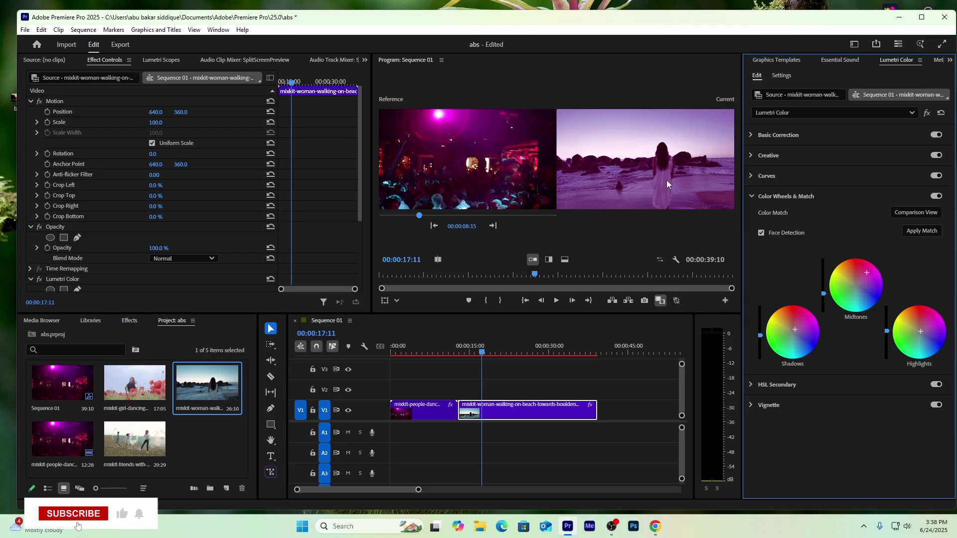
{"action": "key", "text": "ctrl+z"}
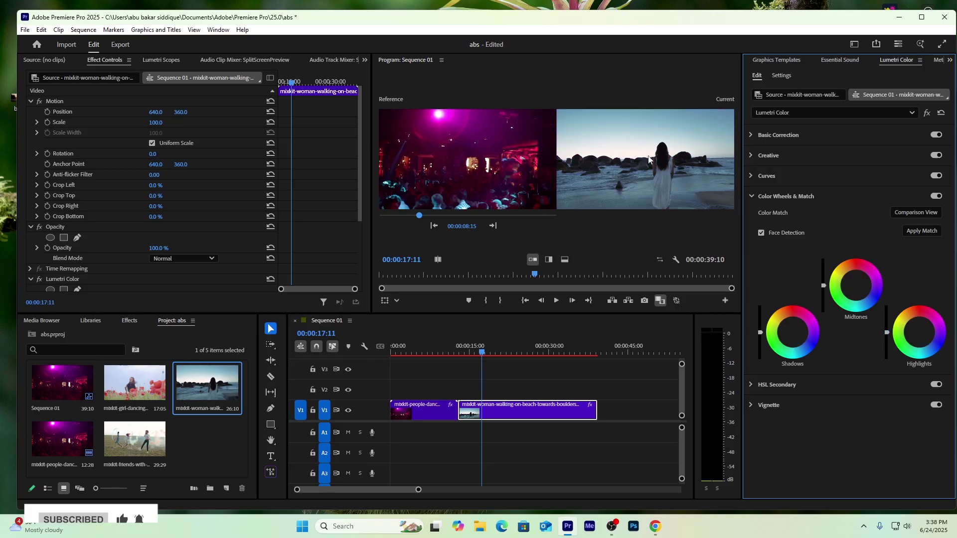
{"action": "left_click", "coordinate": [920, 231]}
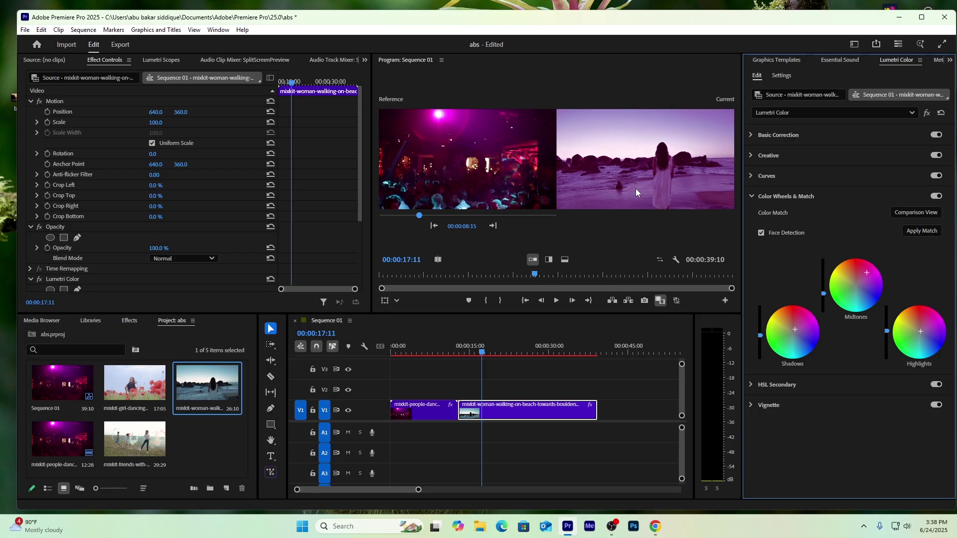
Move the playhead to 00:00:27:26 and match the beach clip's colours to the night-club reference frame
{"action": "left_click", "coordinate": [428, 416]}
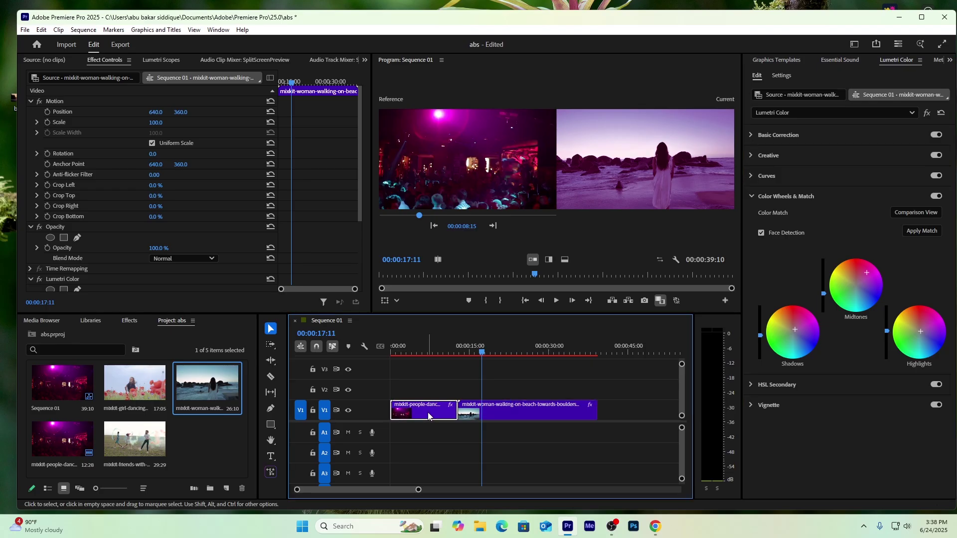
{"action": "left_click_drag", "start_coordinate": [483, 353], "coordinate": [556, 350]}
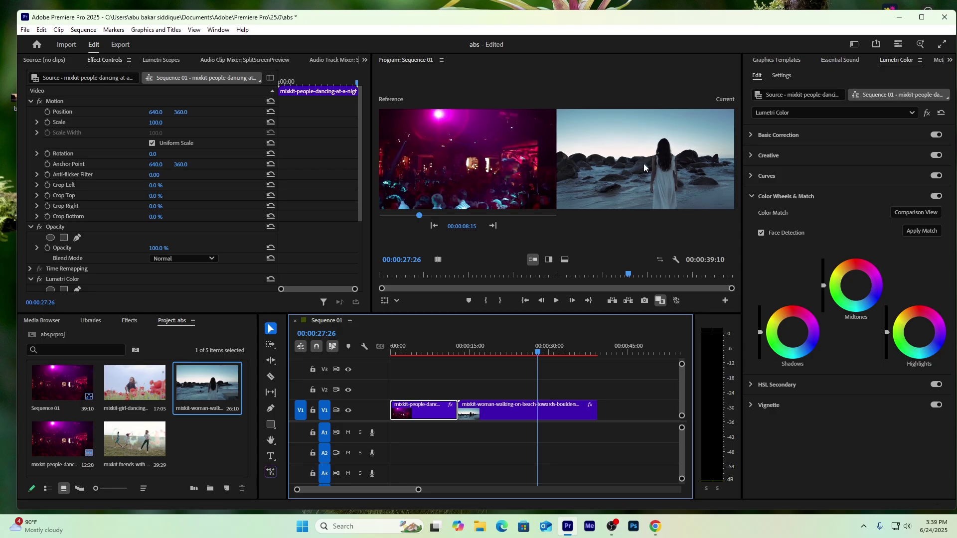
{"action": "left_click", "coordinate": [914, 232]}
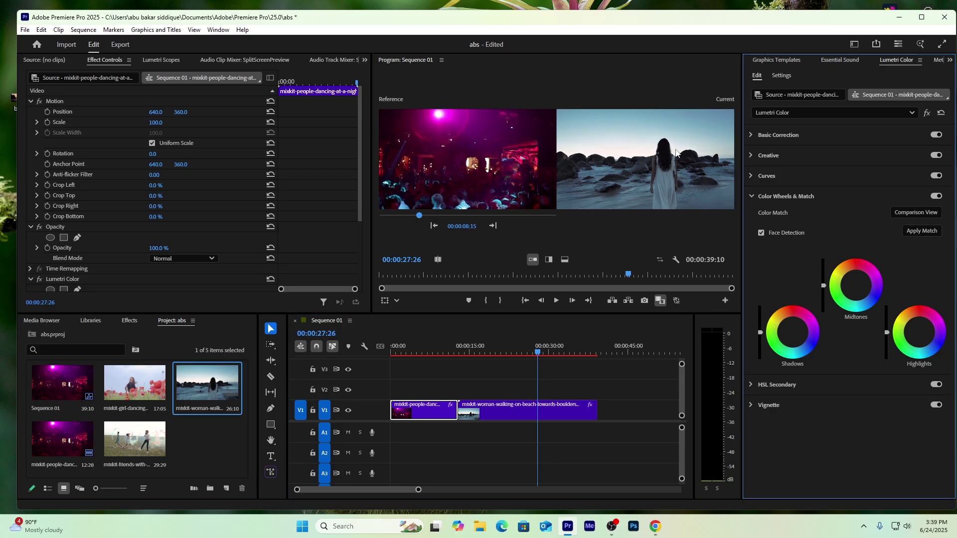
{"action": "left_click", "coordinate": [502, 414]}
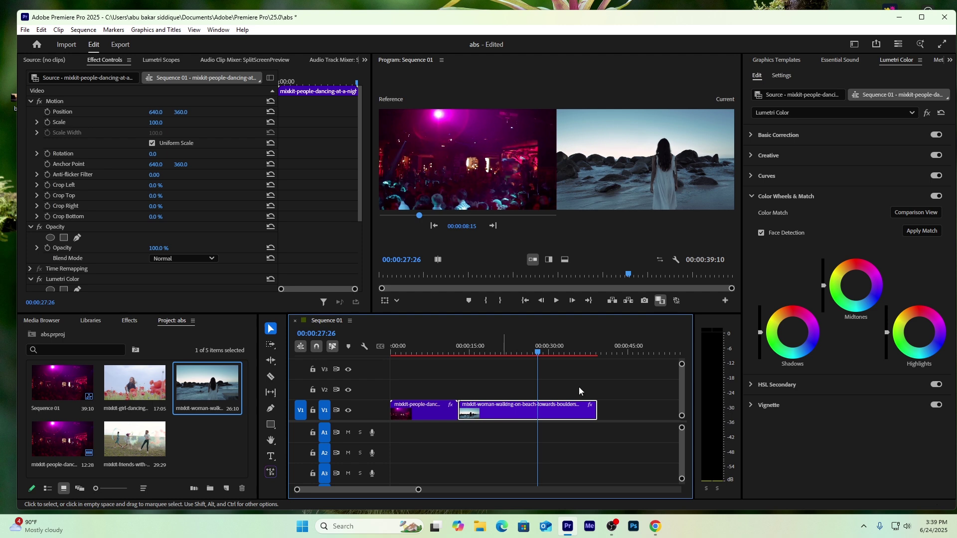
{"action": "left_click", "coordinate": [926, 232]}
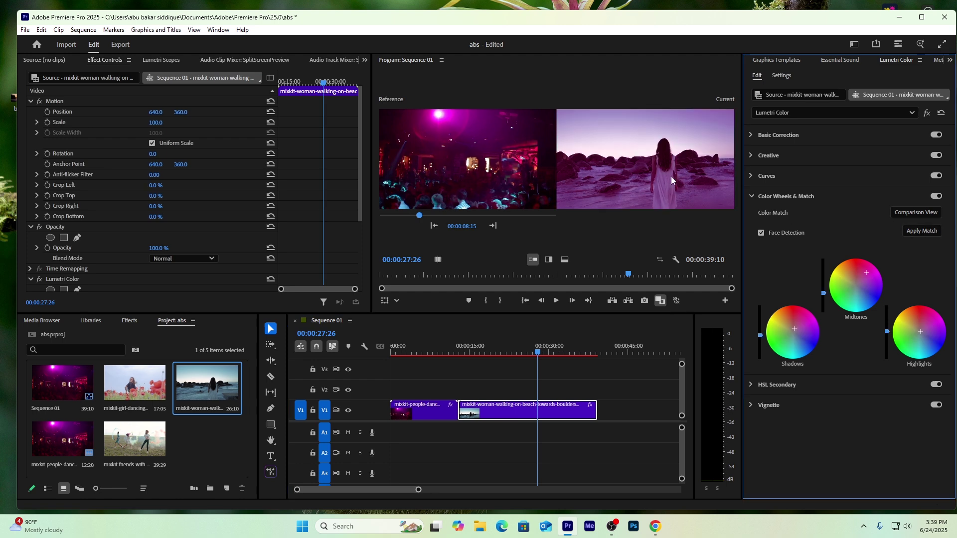